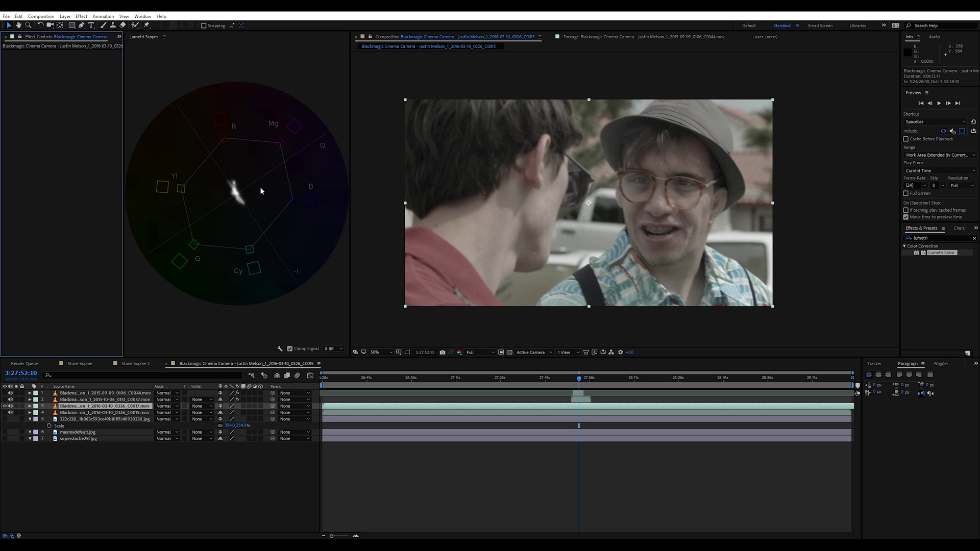
# Show the Lumetri Scopes vectorscope and apply Lumetri Color to the log footage.
pyautogui.click(147, 17)
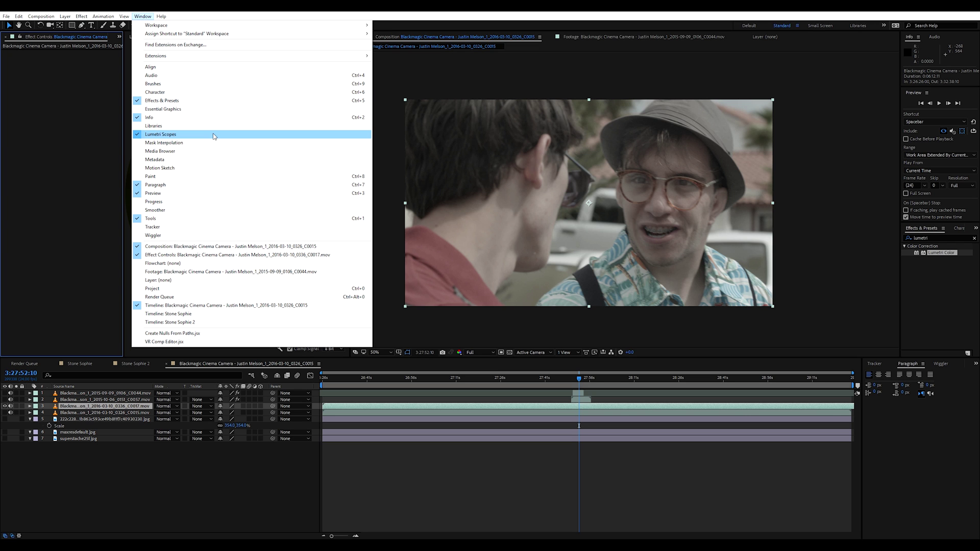
pyautogui.click(214, 135)
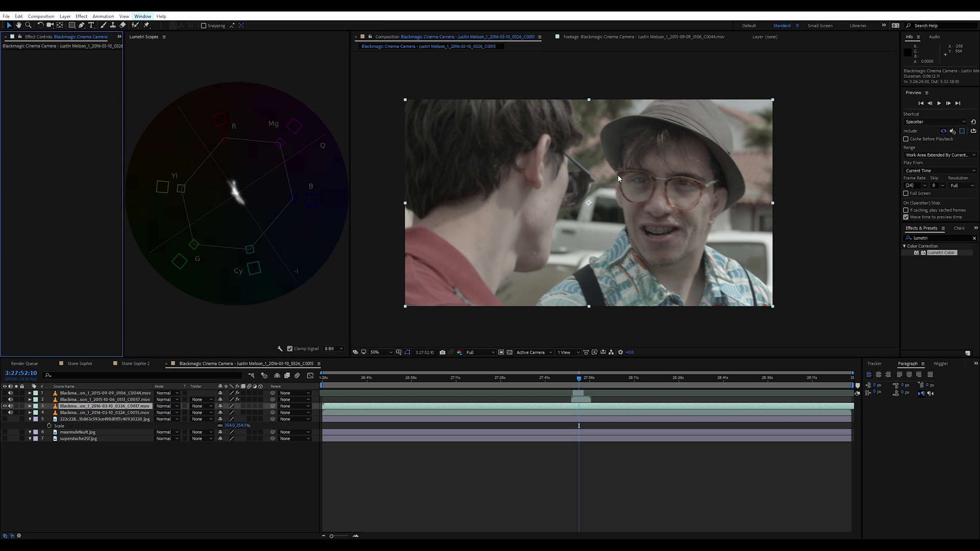
pyautogui.moveTo(947, 253); pyautogui.dragTo(672, 232)
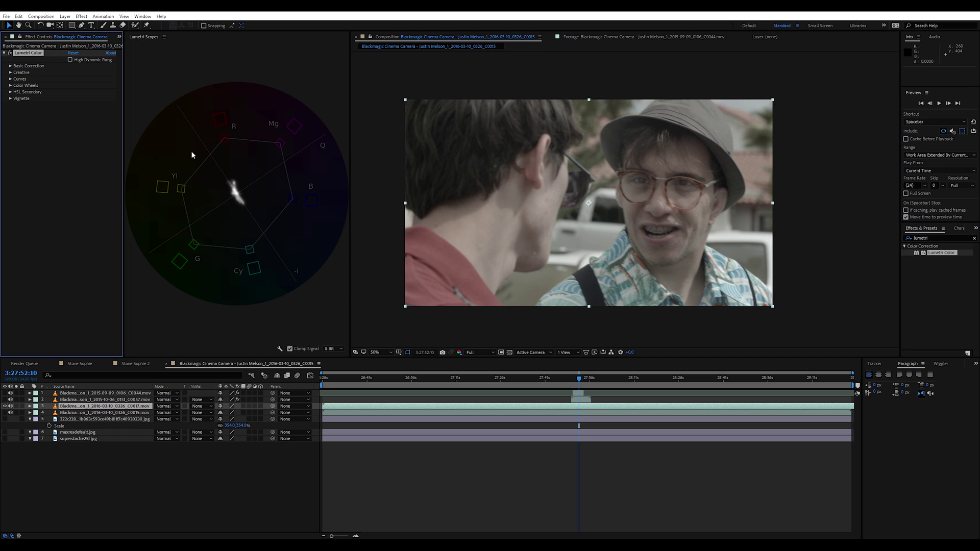
# Expand Lumetri's Color Wheels, Curves and Creative sections and raise Creative Saturation.
pyautogui.click(10, 85)
pyautogui.click(10, 79)
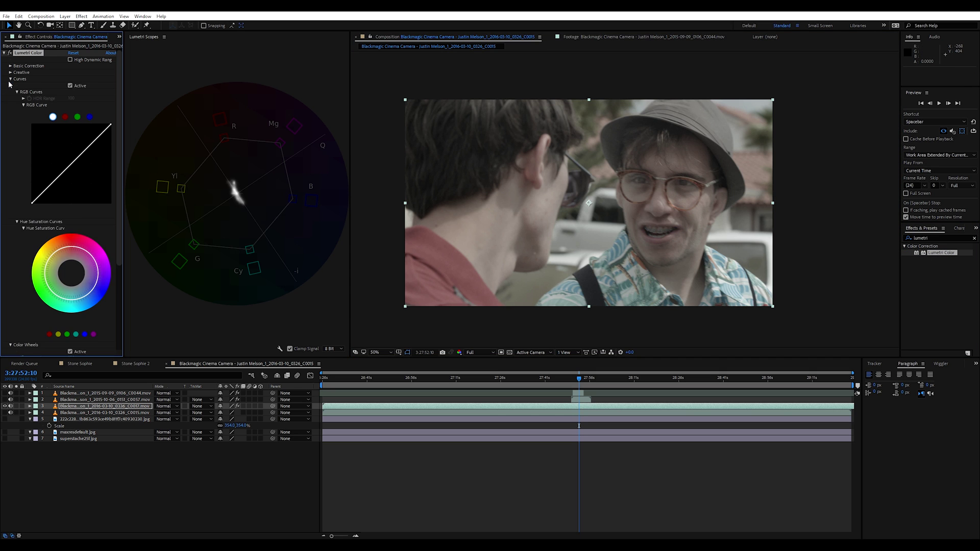
pyautogui.click(9, 73)
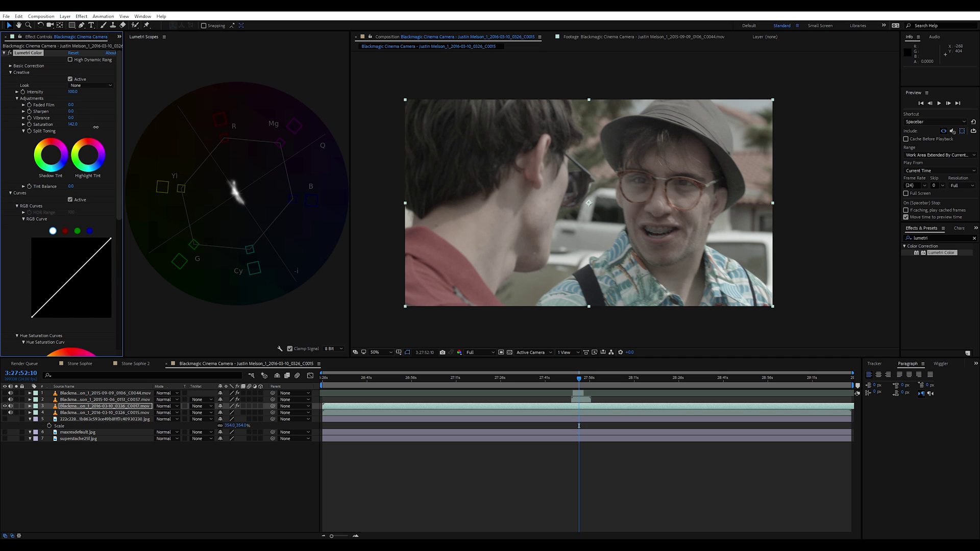
pyautogui.moveTo(73, 125); pyautogui.dragTo(141, 133)
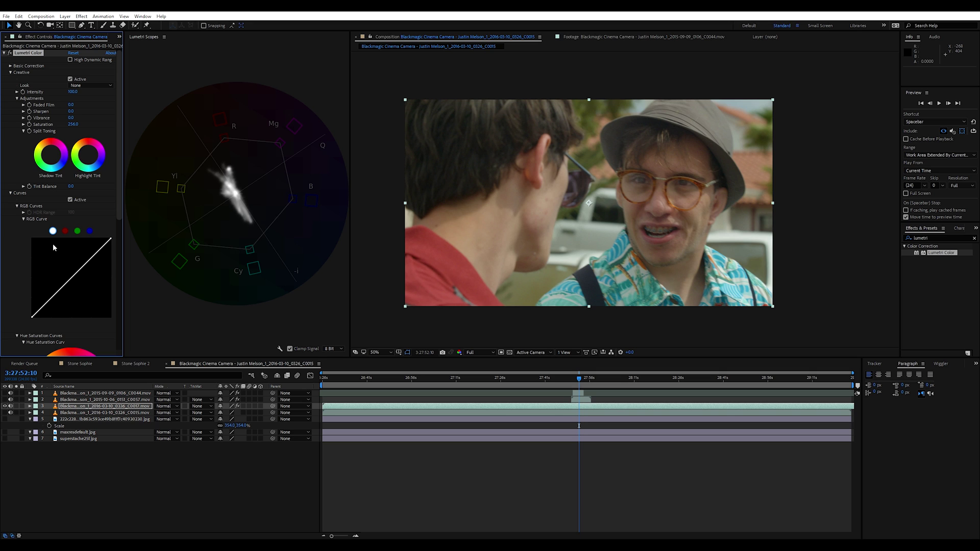
# Pull the RGB curve into an S-shape and set Saturation to 244, viewing at 100%.
pyautogui.click(60, 294)
pyautogui.moveTo(60, 294); pyautogui.dragTo(57, 299)
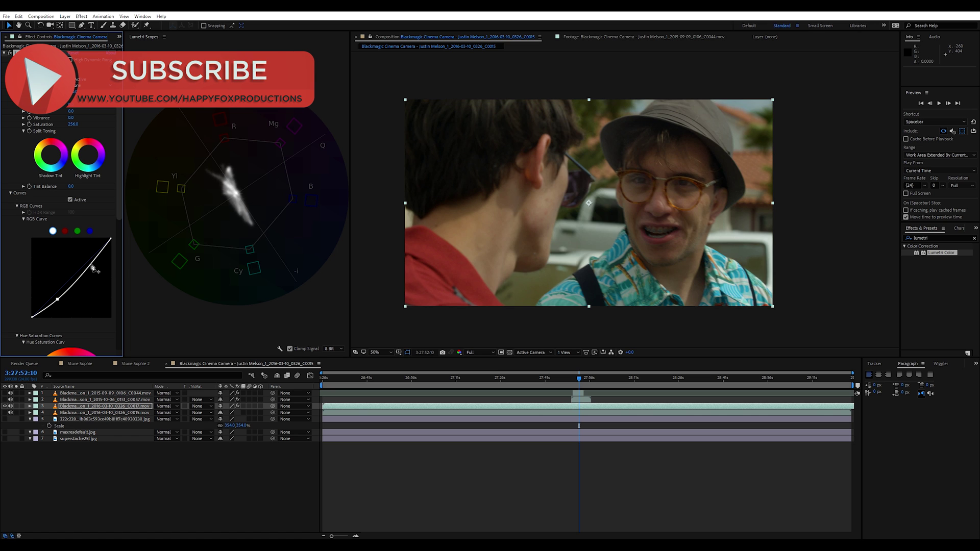
pyautogui.moveTo(92, 262); pyautogui.dragTo(90, 254)
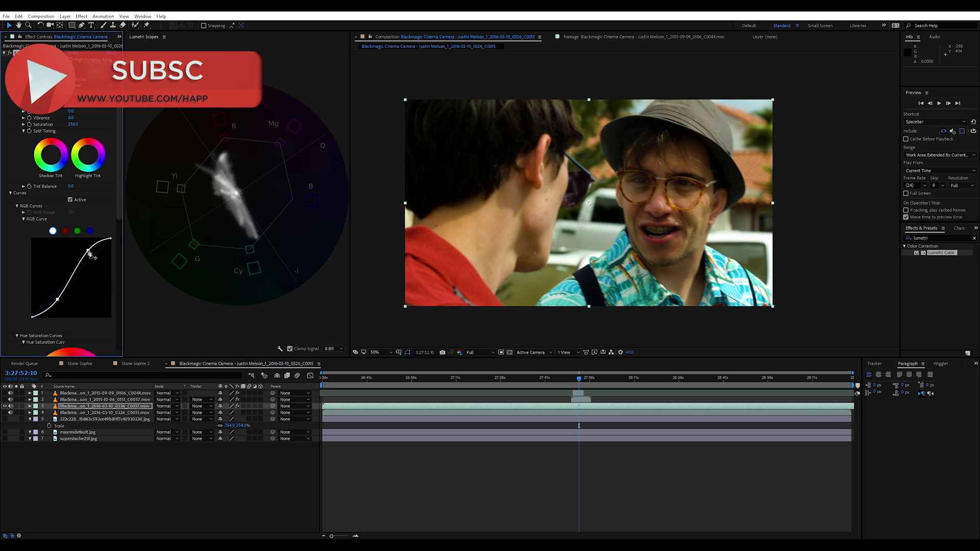
pyautogui.moveTo(73, 125); pyautogui.dragTo(67, 125)
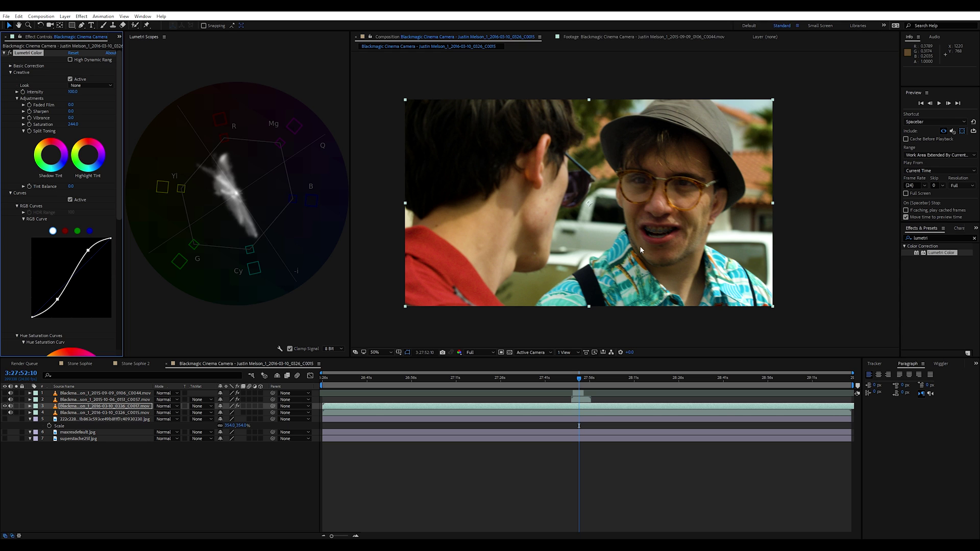
pyautogui.press('g')
pyautogui.press('.')
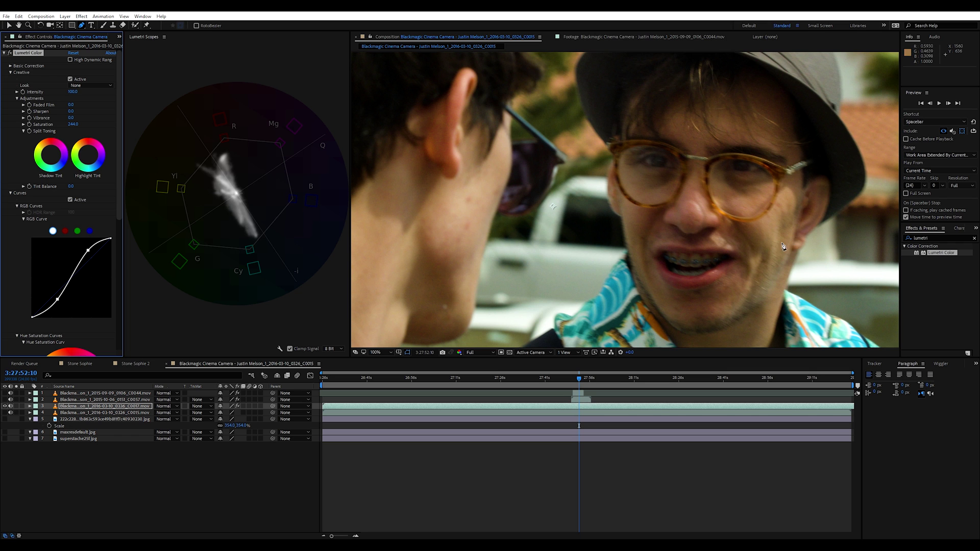
# Draw a closed four-point Pen mask around the actor's cheek and select the footage layer.
pyautogui.click(763, 224)
pyautogui.click(747, 289)
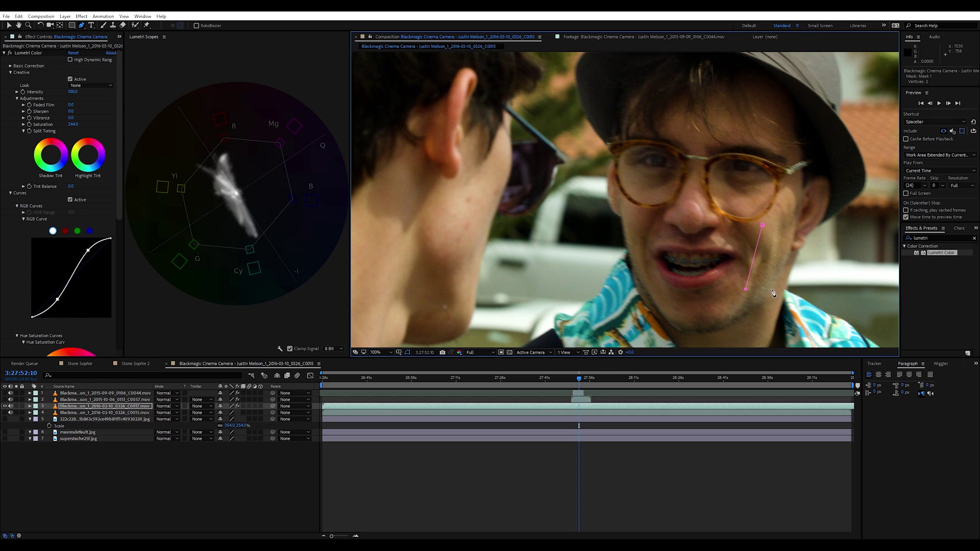
pyautogui.click(780, 289)
pyautogui.click(781, 226)
pyautogui.click(763, 225)
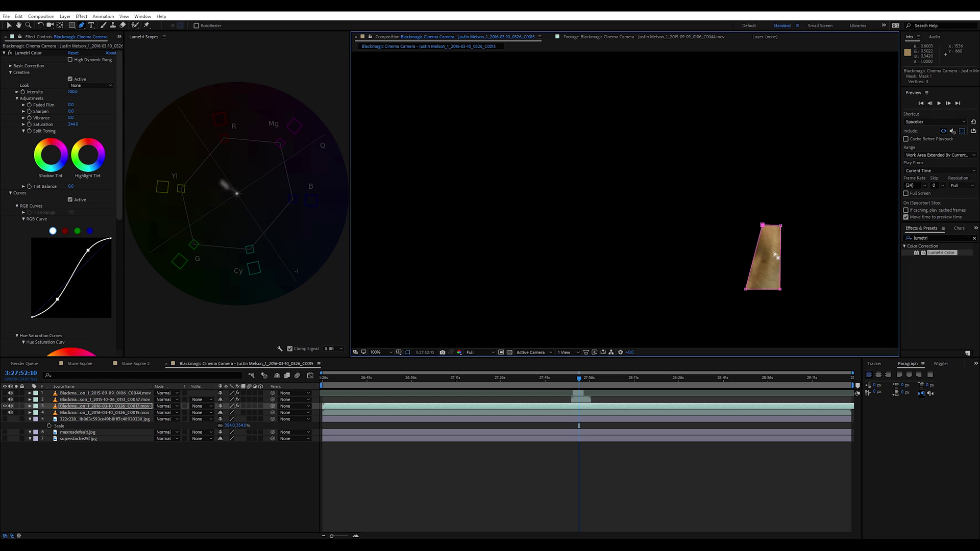
pyautogui.press('v')
pyautogui.click(761, 271)
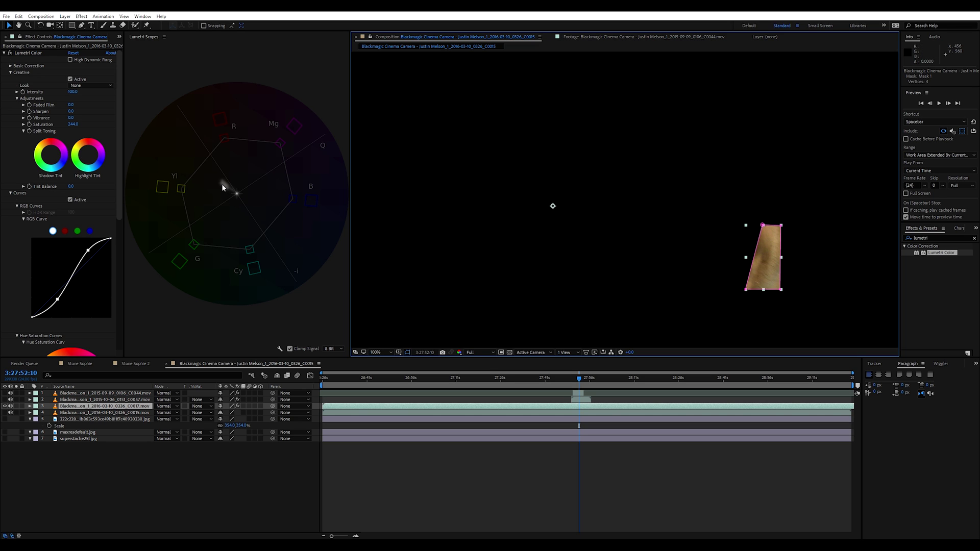
# Shift the Midtones wheel toward the flesh-tone line, then delete Mask 1.
pyautogui.moveTo(117, 216); pyautogui.dragTo(118, 345)
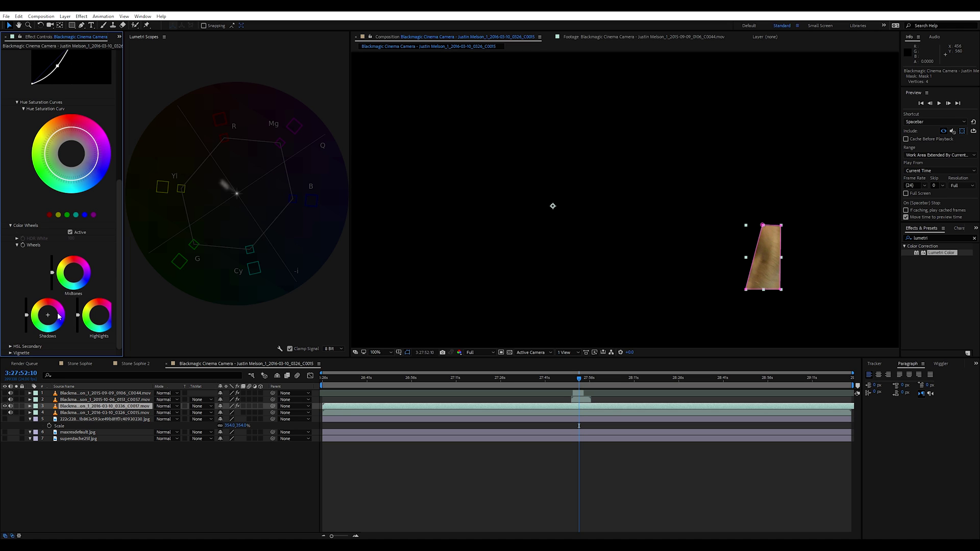
pyautogui.click(76, 274)
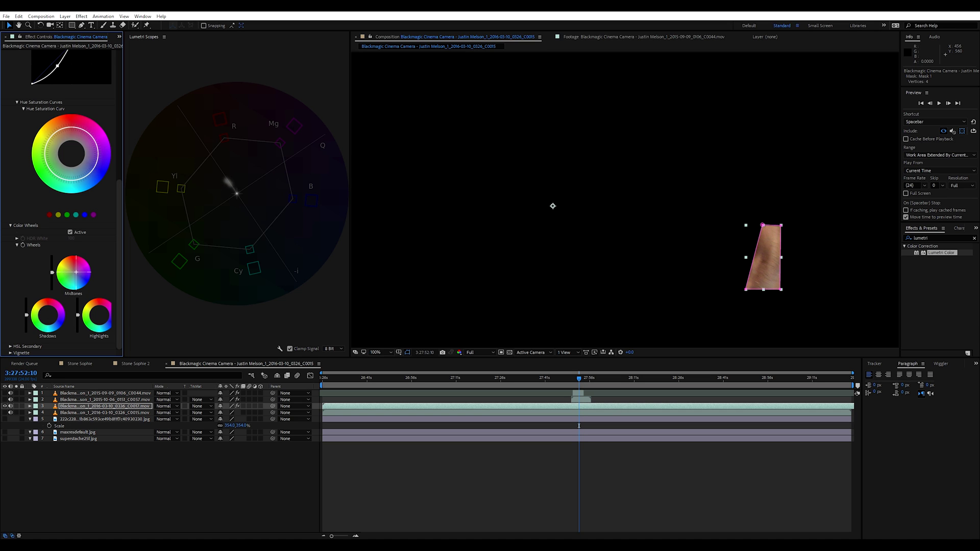
pyautogui.press('m')
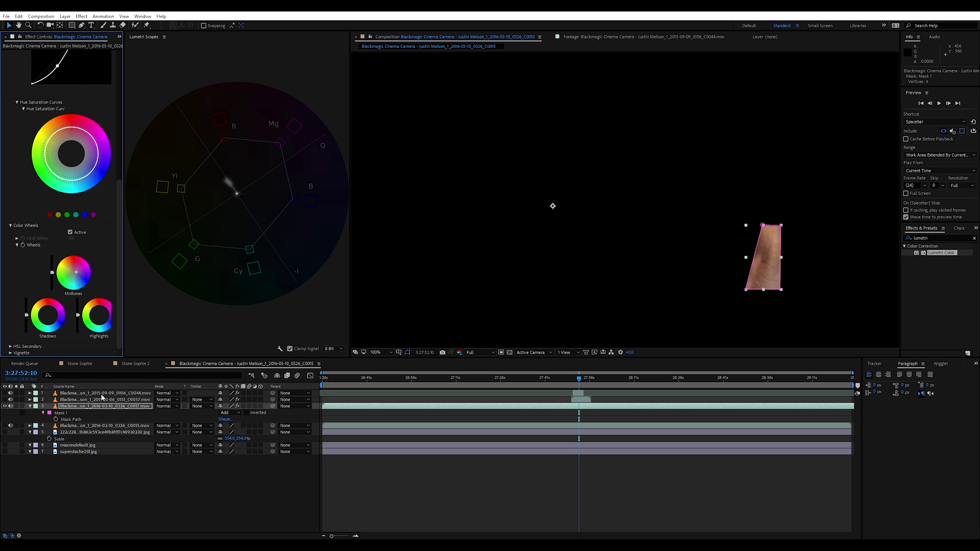
pyautogui.click(76, 414)
pyautogui.press('Delete')
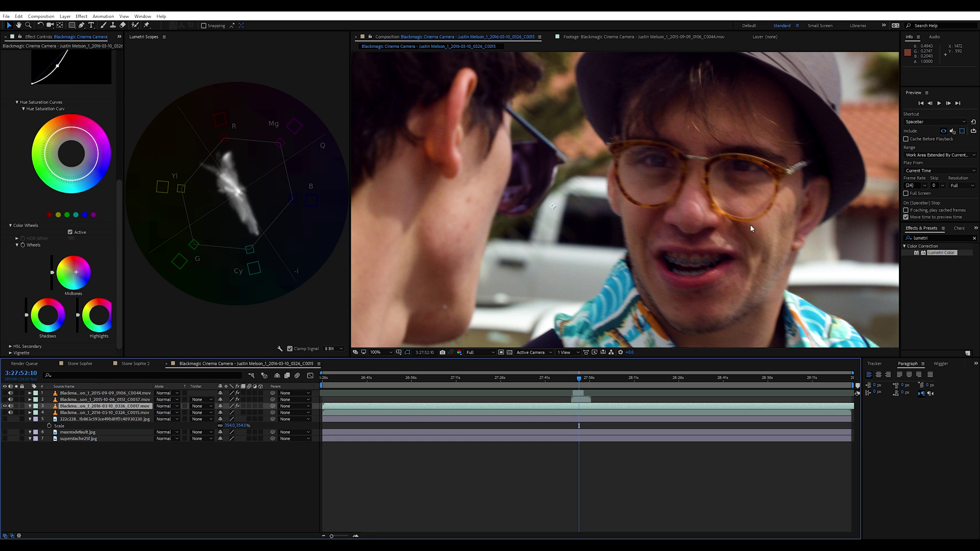
# Zoom back to 50%, show superstache25f.jpg, hide layer 3's footage, and select the still.
pyautogui.press(',')
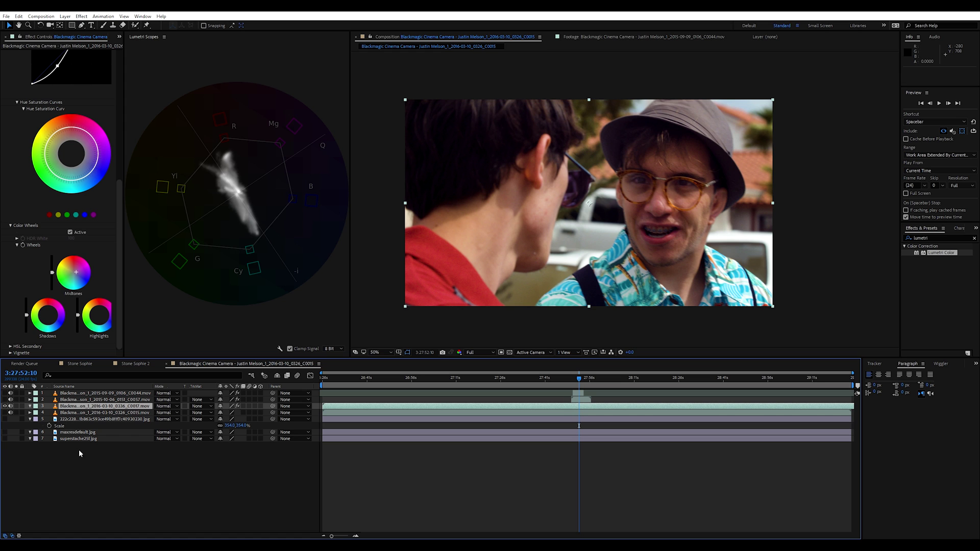
pyautogui.click(5, 438)
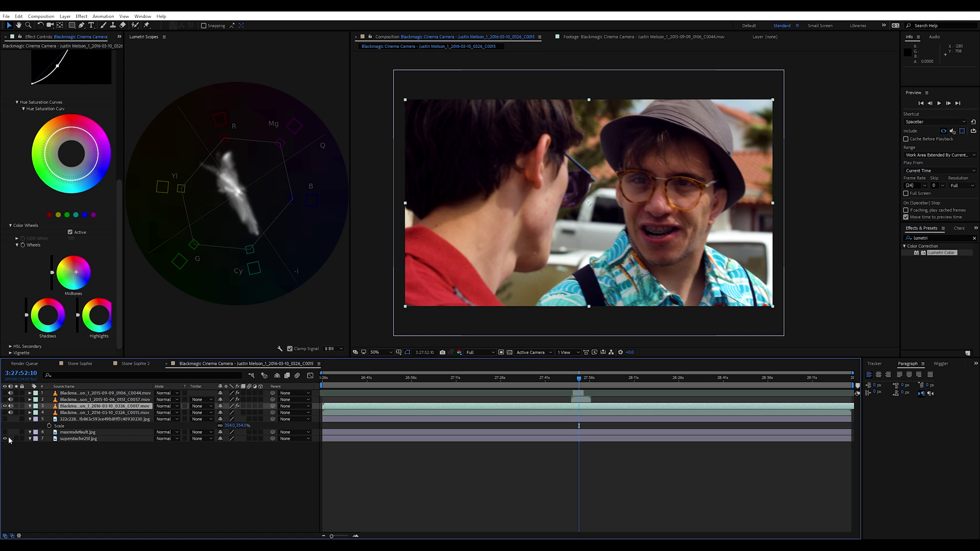
pyautogui.click(5, 406)
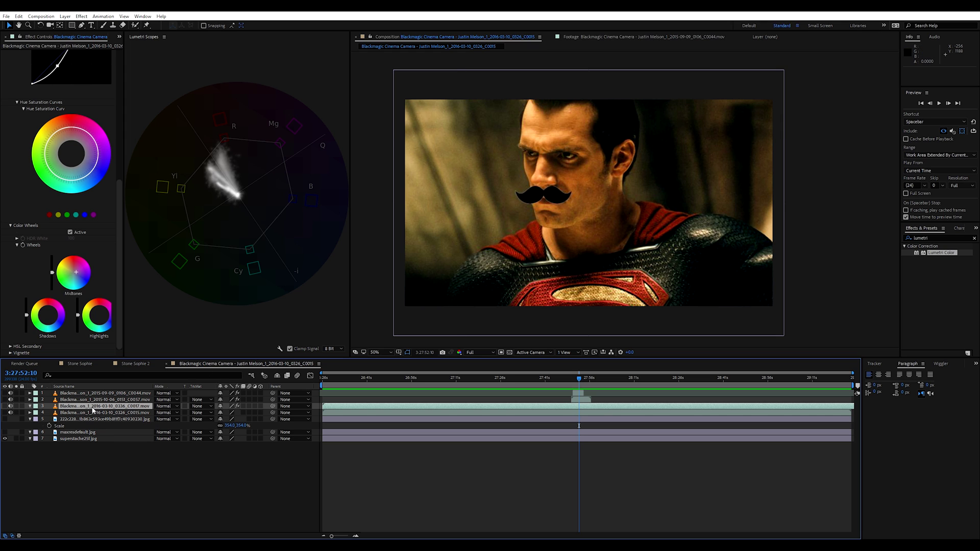
pyautogui.click(78, 437)
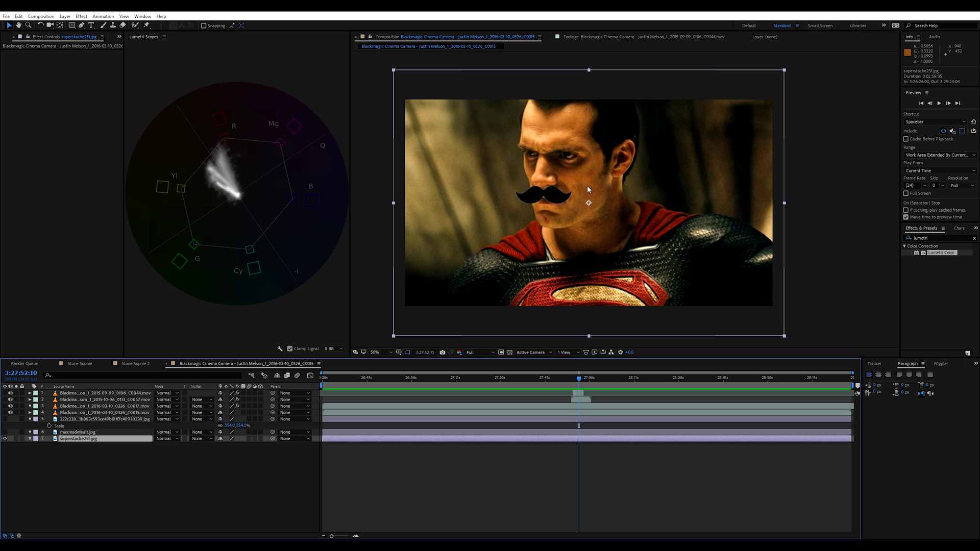
# Apply Lumetri Color to the Superman still and Pen-mask a patch of his facial skin.
pyautogui.moveTo(942, 254); pyautogui.dragTo(621, 226)
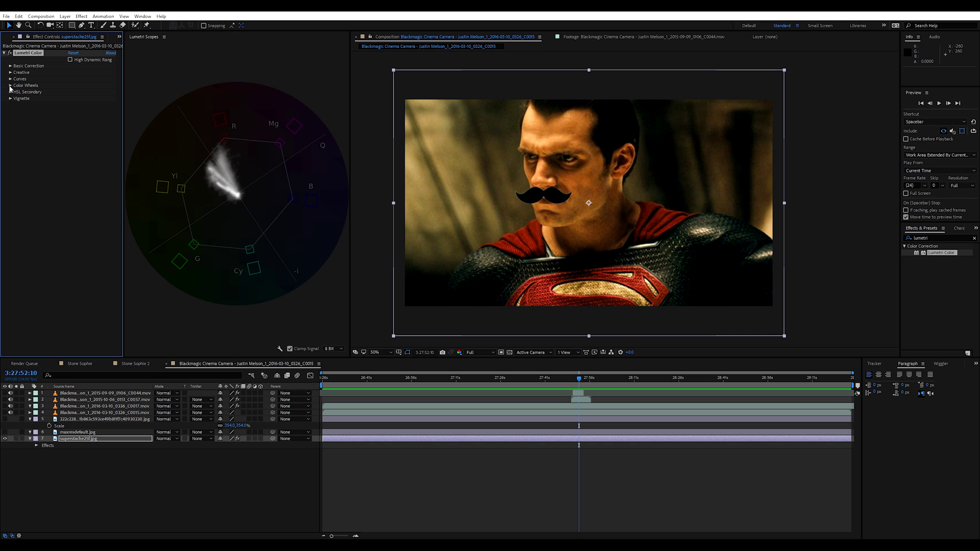
pyautogui.press('g')
pyautogui.click(574, 177)
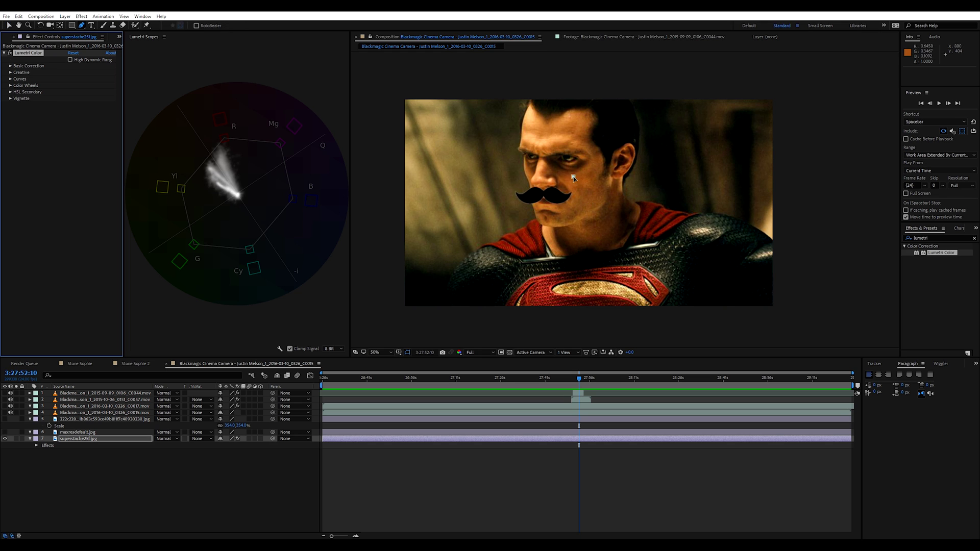
pyautogui.click(576, 206)
pyautogui.click(607, 199)
pyautogui.click(585, 177)
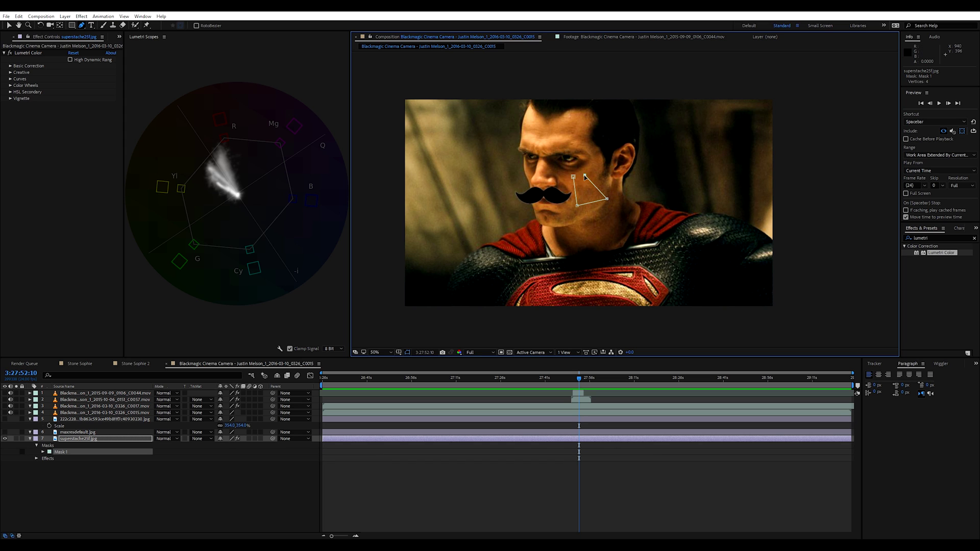
pyautogui.click(573, 176)
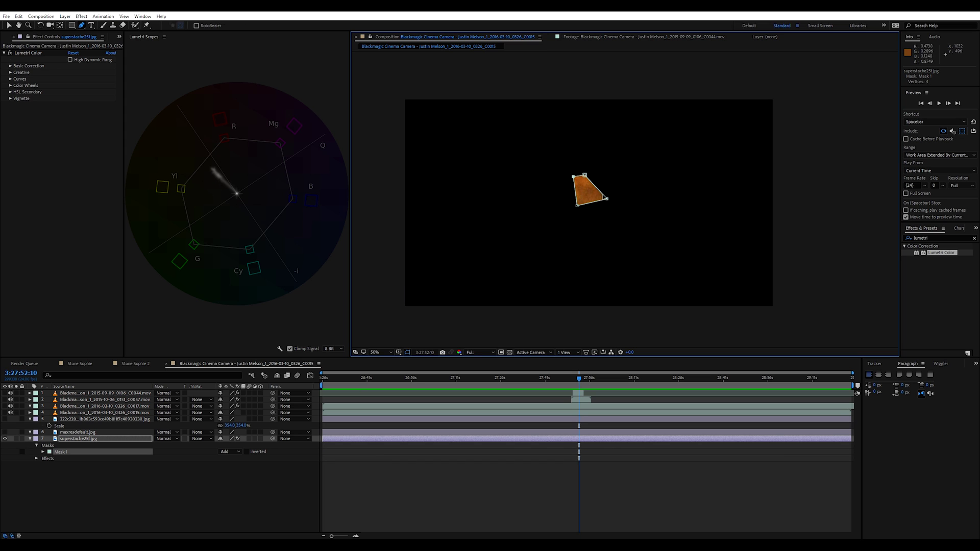
pyautogui.press('v')
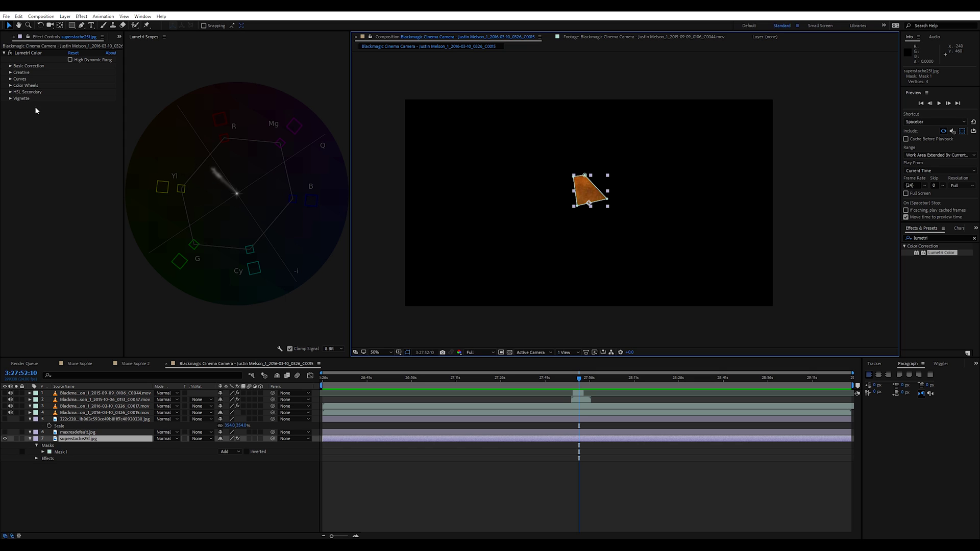
# Nudge the Midtones color wheel in Color Wheels, then delete the skin mask.
pyautogui.click(10, 86)
pyautogui.moveTo(76, 134); pyautogui.dragTo(79, 138)
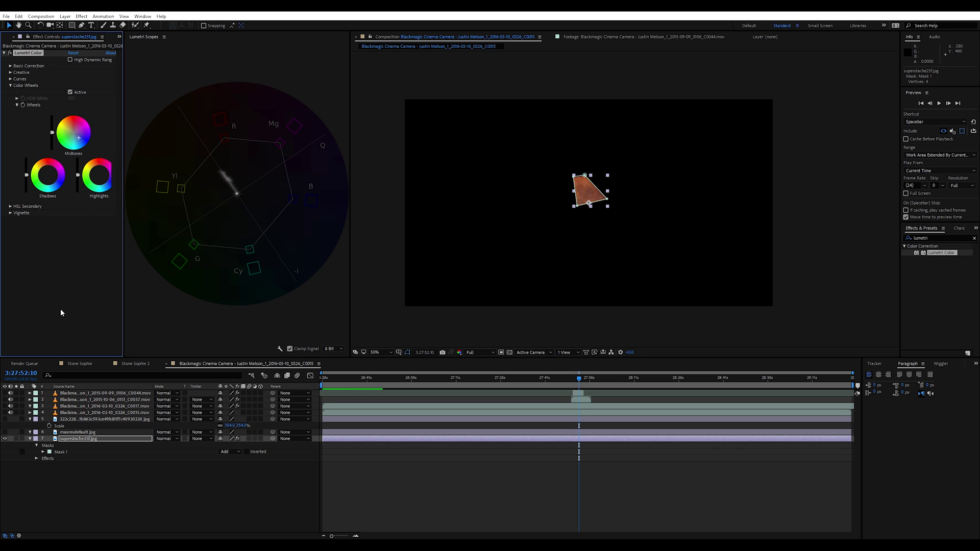
pyautogui.press('m')
pyautogui.click(70, 488)
pyautogui.press('Delete')
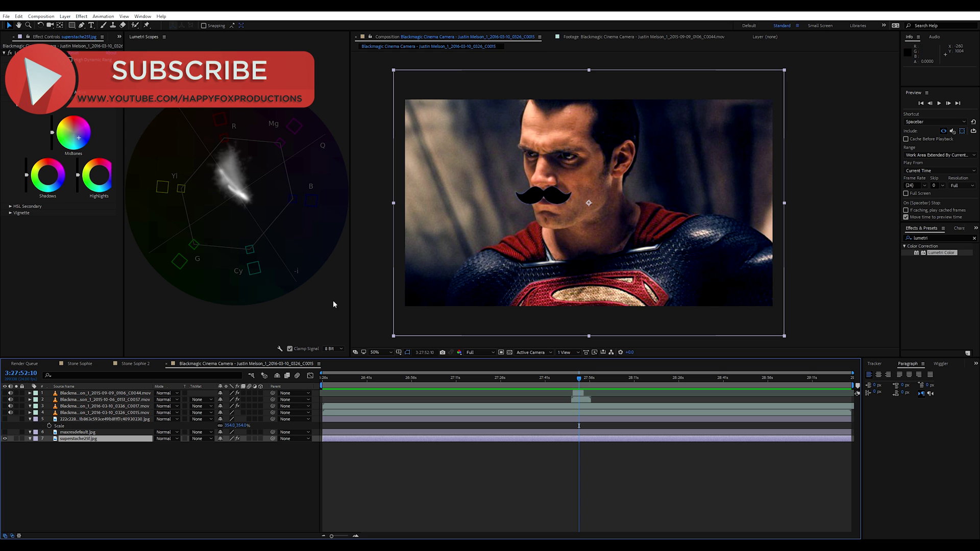
# Turn on and select layer 6, maxresdefault.jpg, so its portrait shows in the viewer.
pyautogui.click(4, 432)
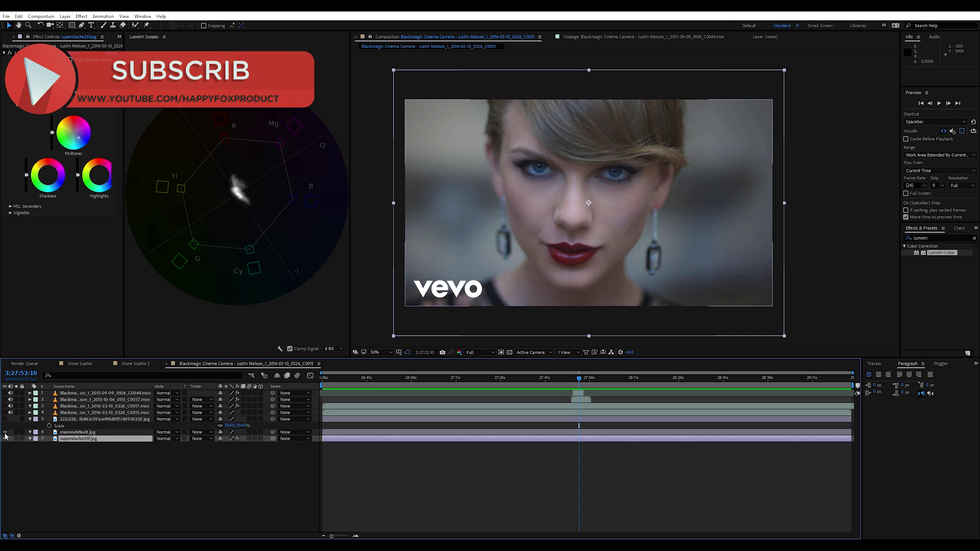
pyautogui.click(114, 433)
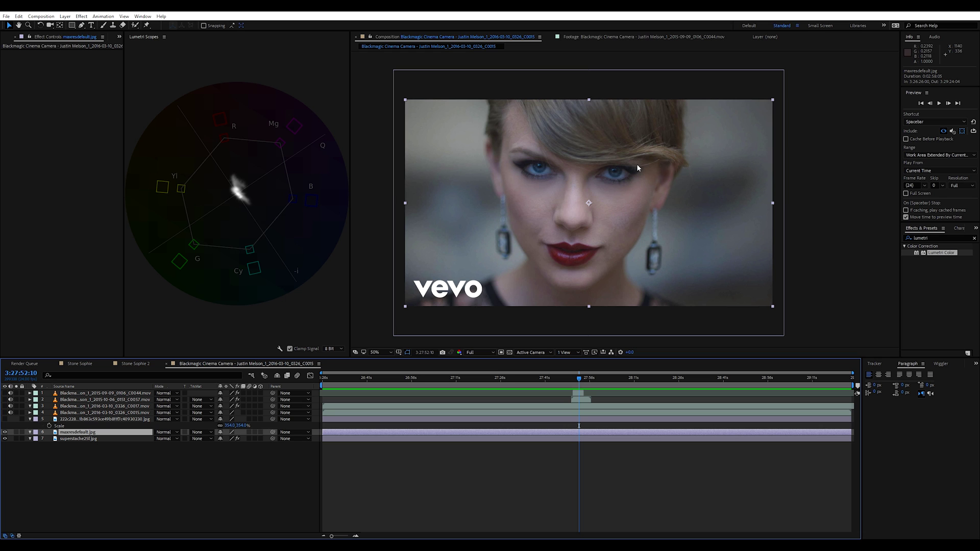
pyautogui.click(612, 205)
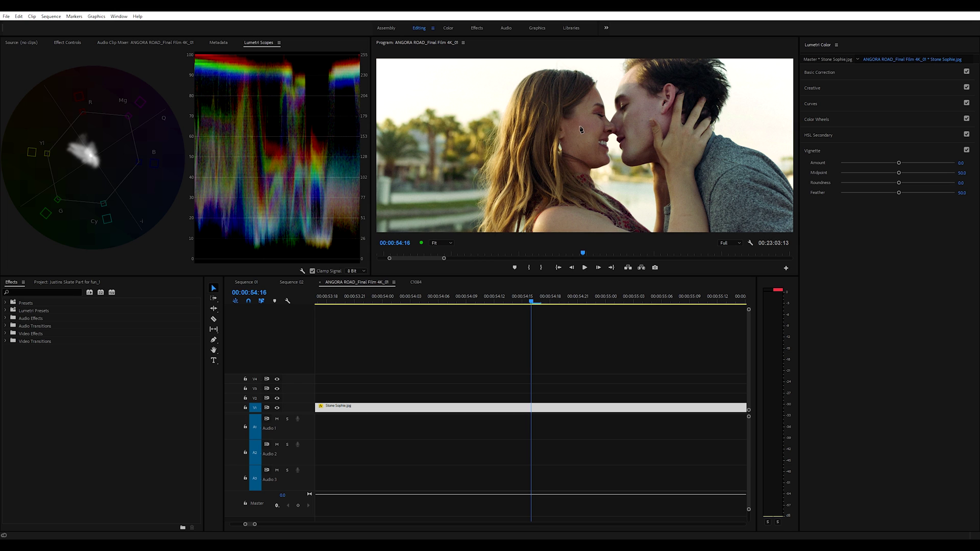
pyautogui.click(574, 126)
pyautogui.click(581, 149)
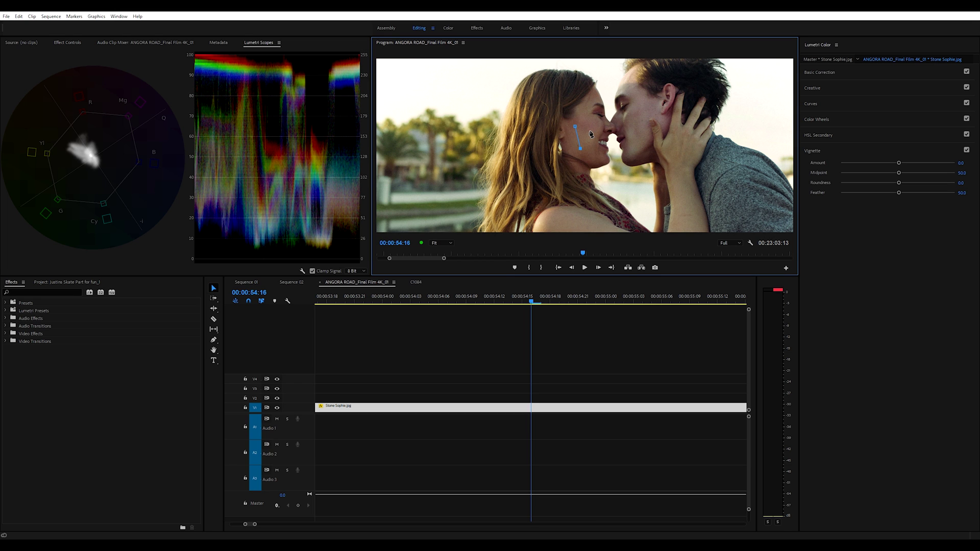
pyautogui.click(590, 131)
pyautogui.click(575, 127)
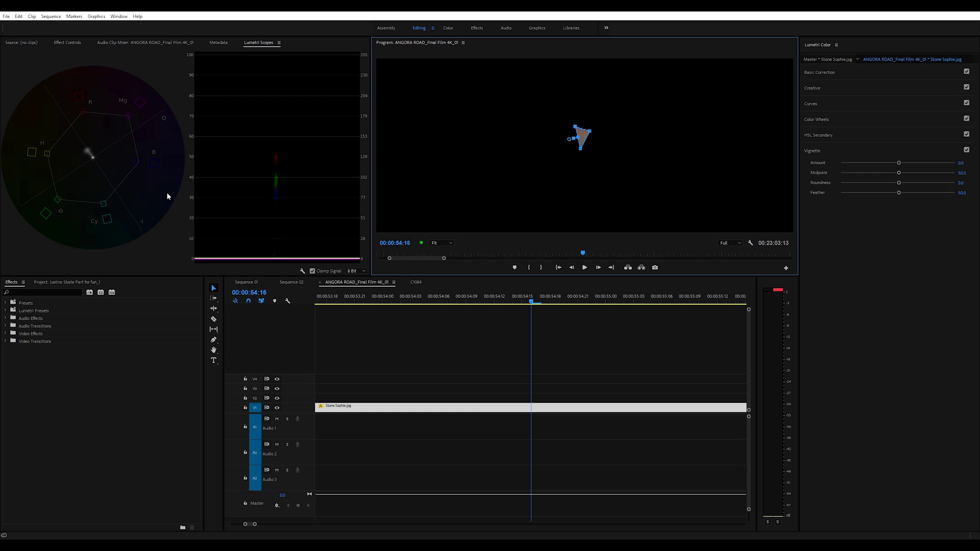
pyautogui.click(603, 227)
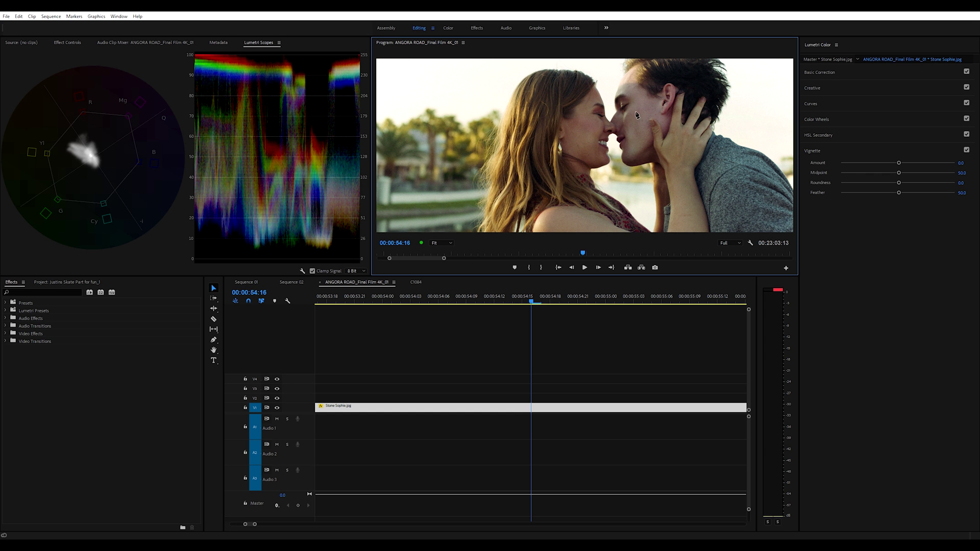
pyautogui.click(639, 97)
pyautogui.click(635, 120)
pyautogui.click(657, 107)
pyautogui.click(639, 98)
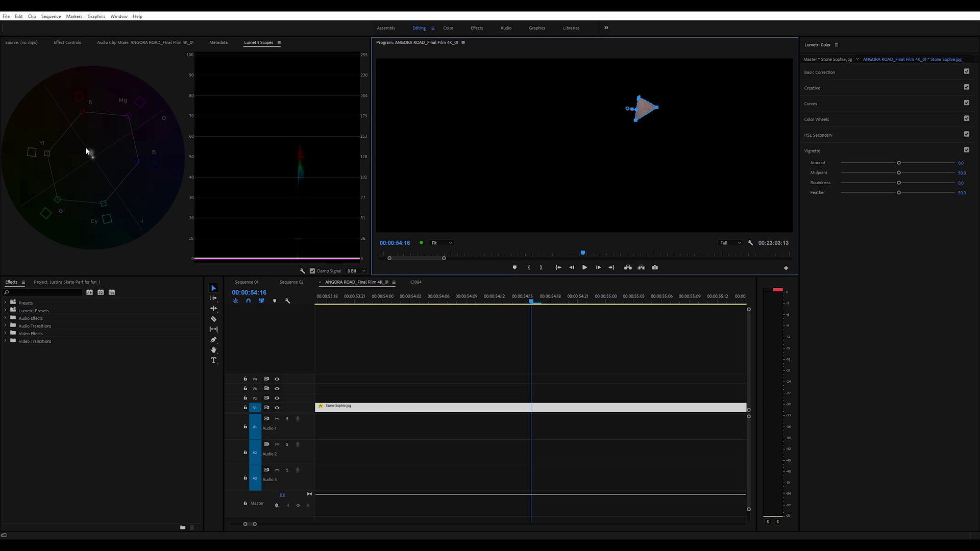
pyautogui.press('Delete')
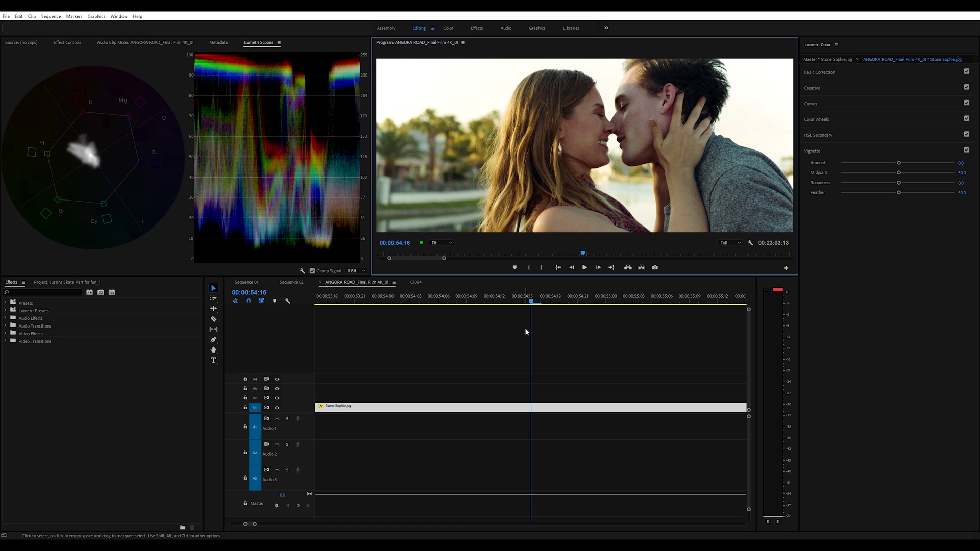
pyautogui.press('-')
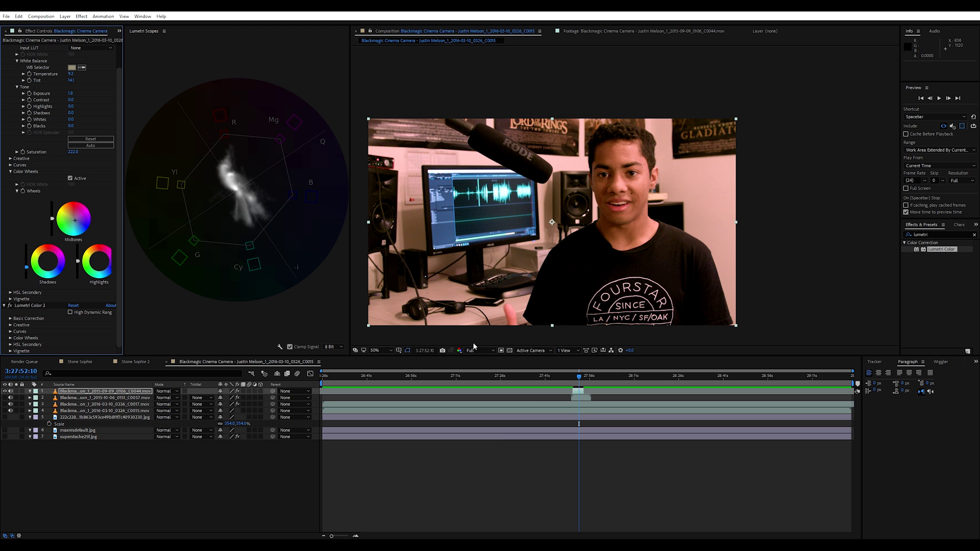
# Hide the top clip layer, then show and select the Flash still layer.
pyautogui.click(5, 391)
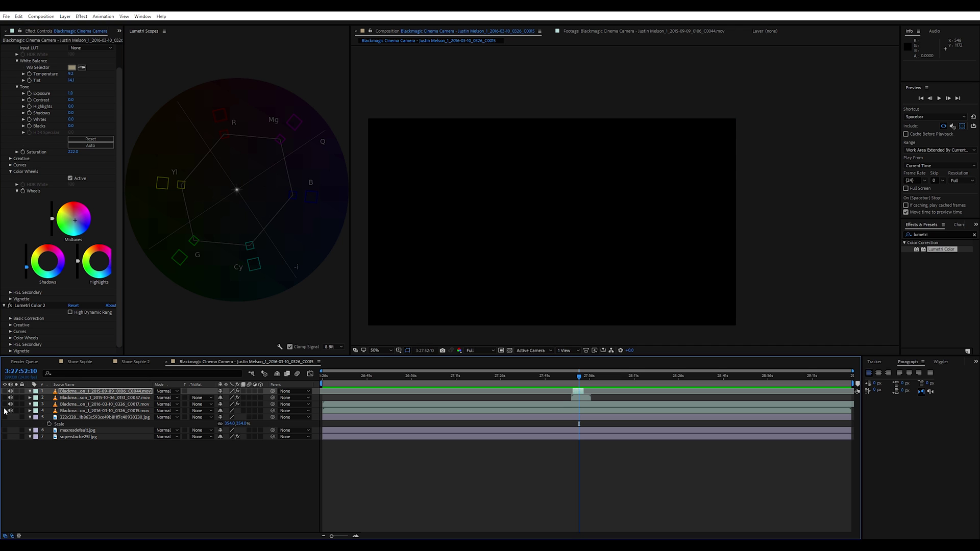
pyautogui.click(5, 417)
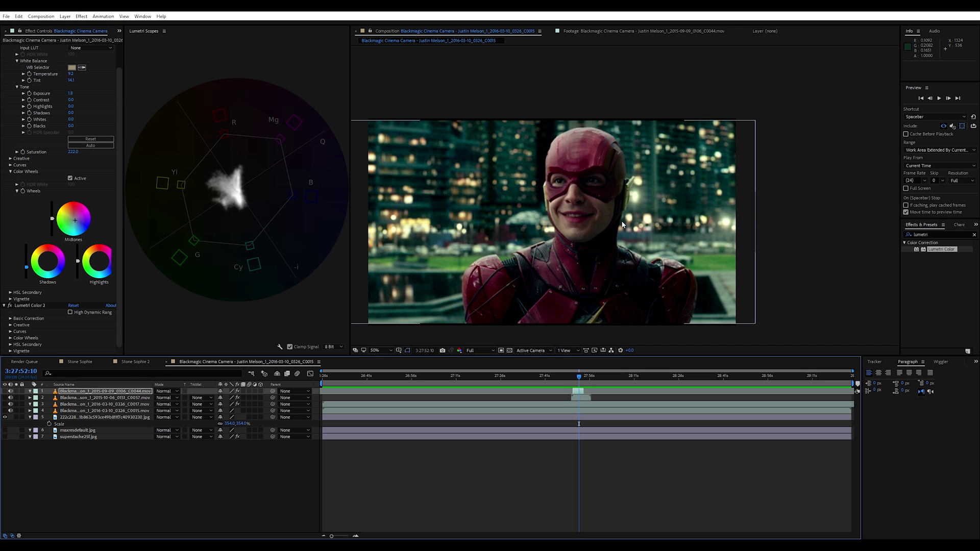
pyautogui.click(600, 225)
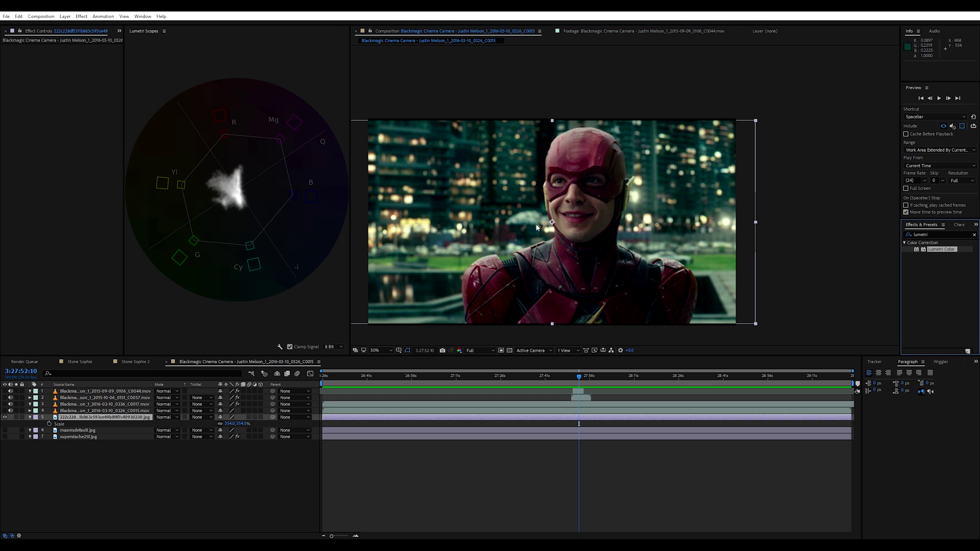
# Draw a triangular Pen mask on the Flash hero's face, then delete the still layer.
pyautogui.press('g')
pyautogui.click(601, 208)
pyautogui.click(596, 227)
pyautogui.click(608, 221)
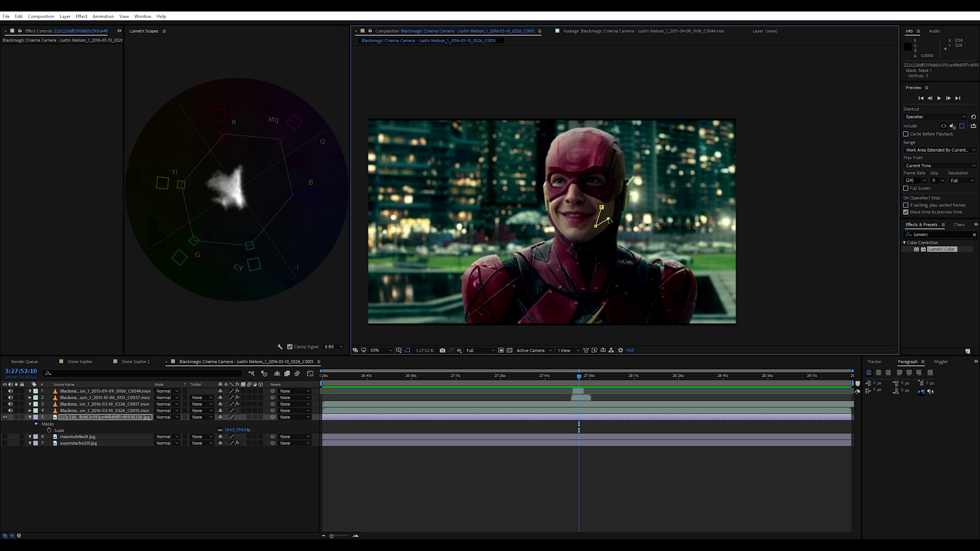
pyautogui.click(602, 208)
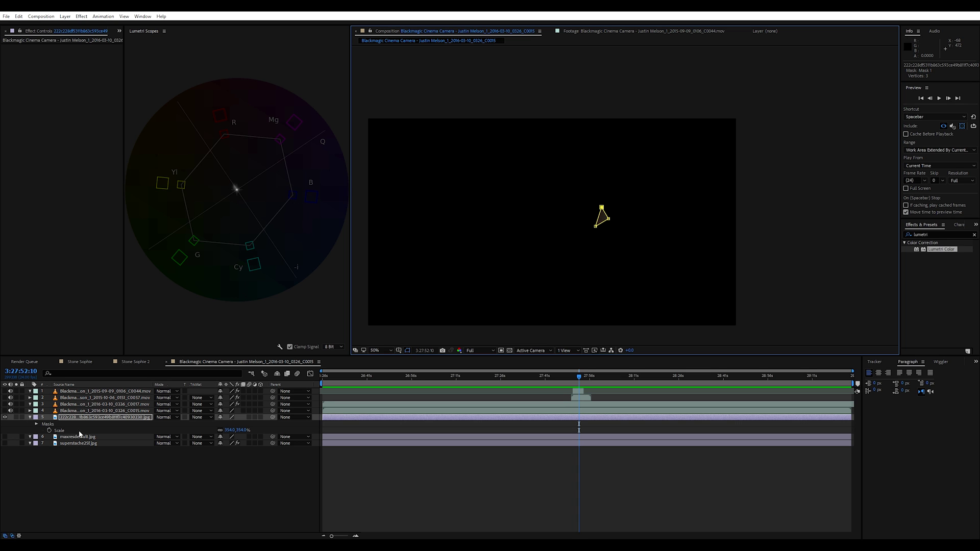
pyautogui.press('Delete')
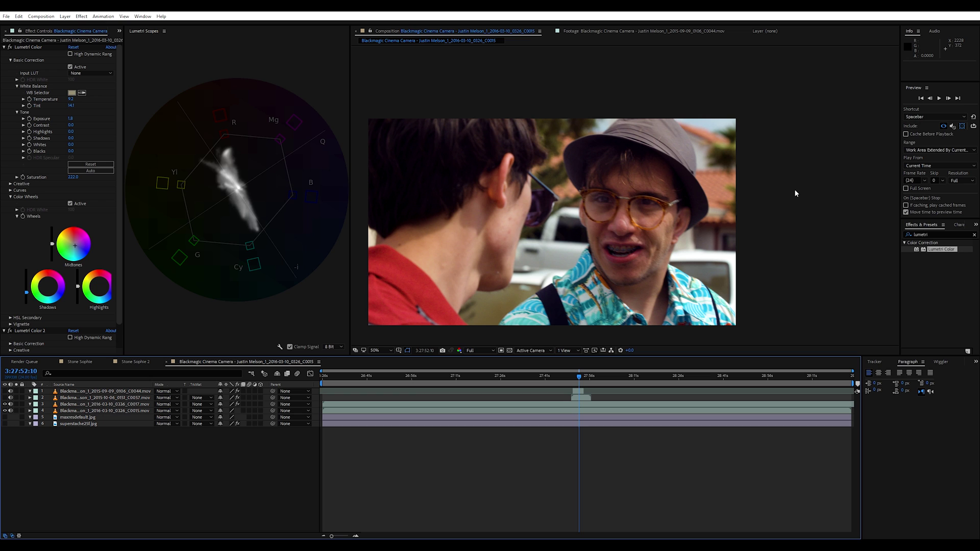